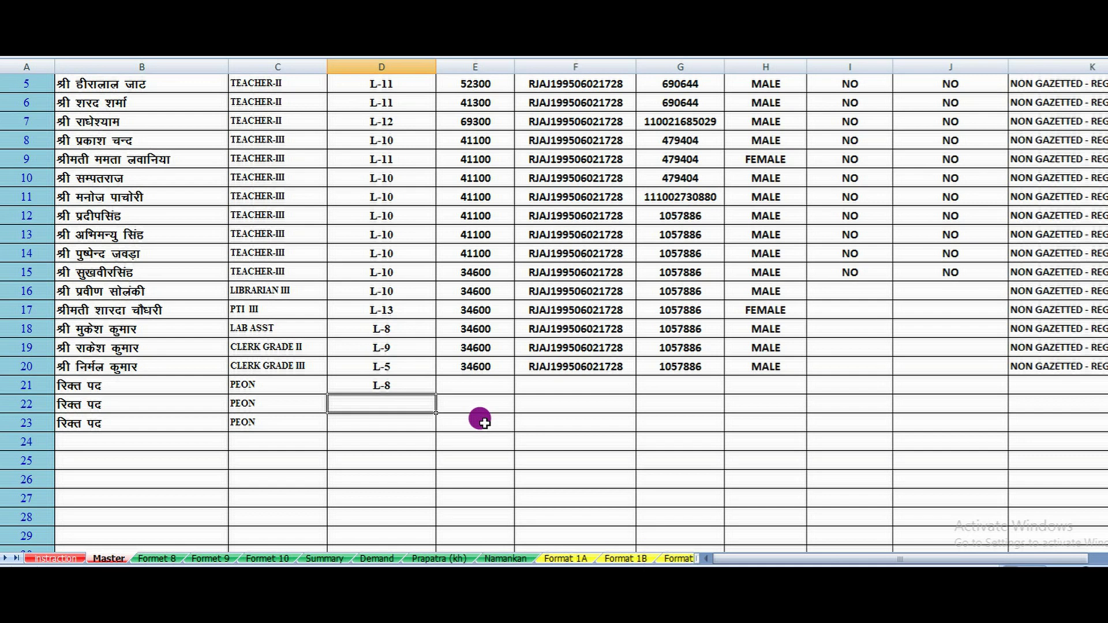
# - Review the employee list on the Master sheet and open the gazetted/non-gazetted options for the principal's row
pyautogui.scroll(2, 456, 407)
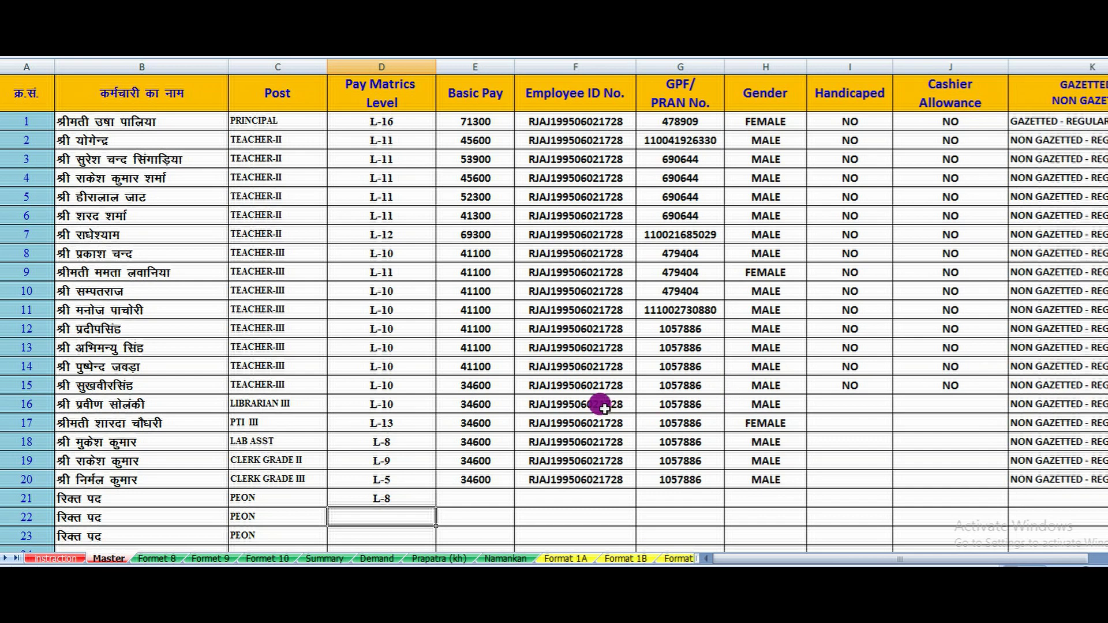
pyautogui.scroll(-7, 605, 411)
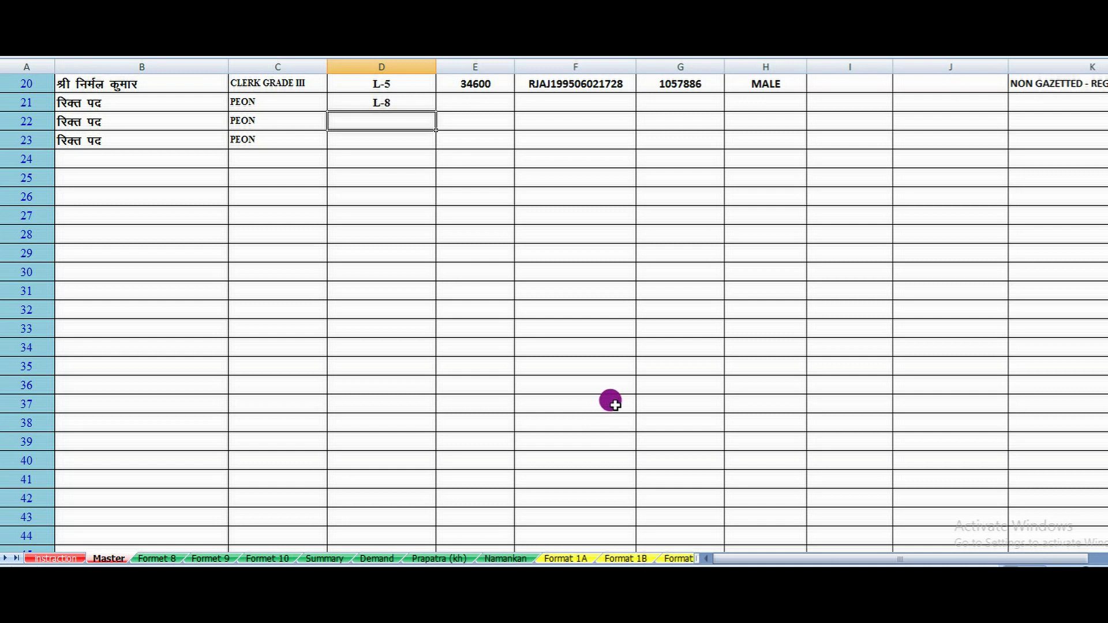
pyautogui.scroll(7, 615, 405)
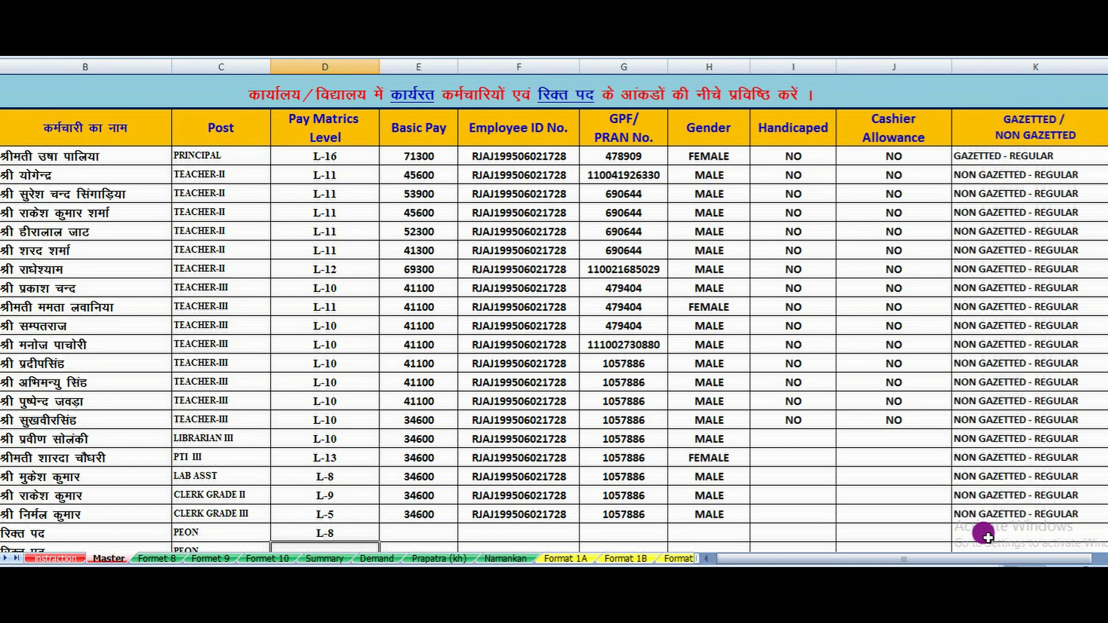
pyautogui.click(1037, 162)
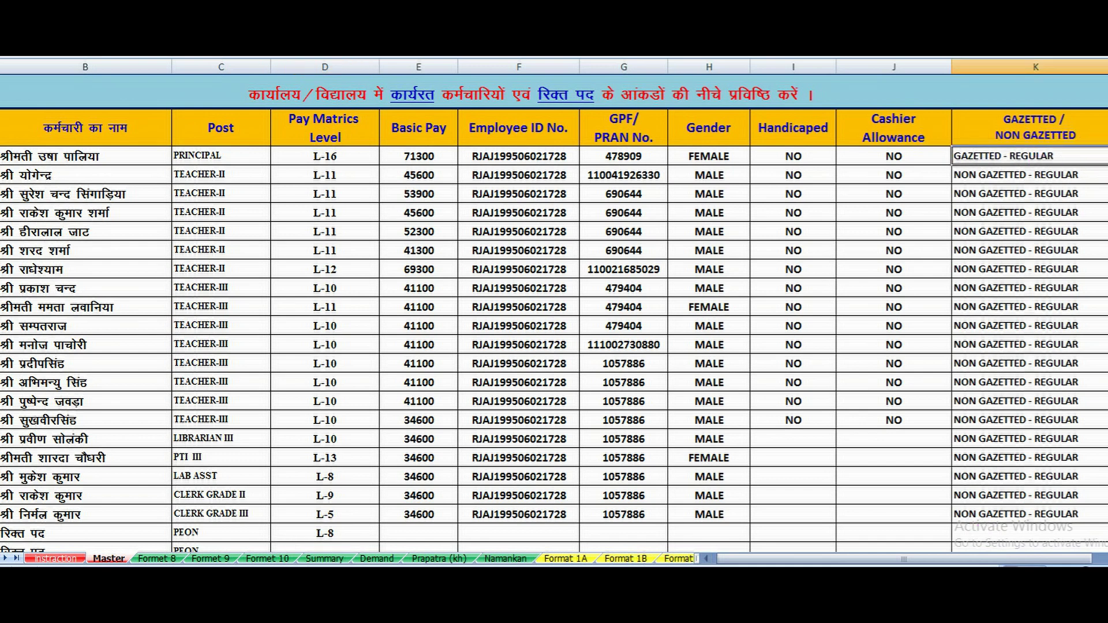
pyautogui.click(1102, 156)
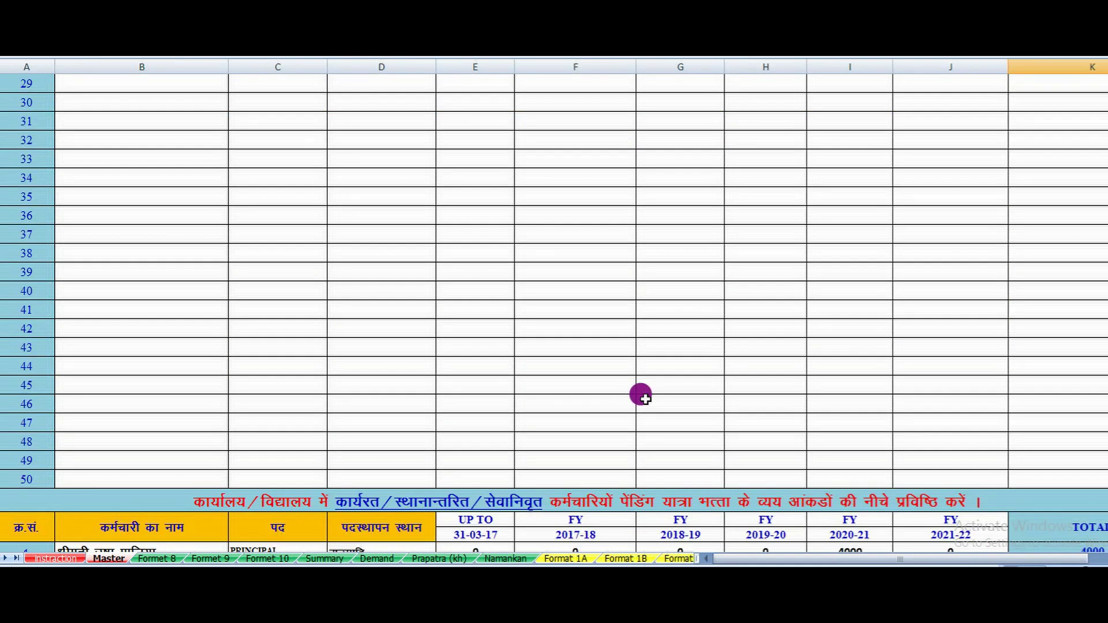
# - Examine the pending travel allowance table, the pending medical expense table and the post list below them on the Master sheet
pyautogui.scroll(-5, 496, 329)
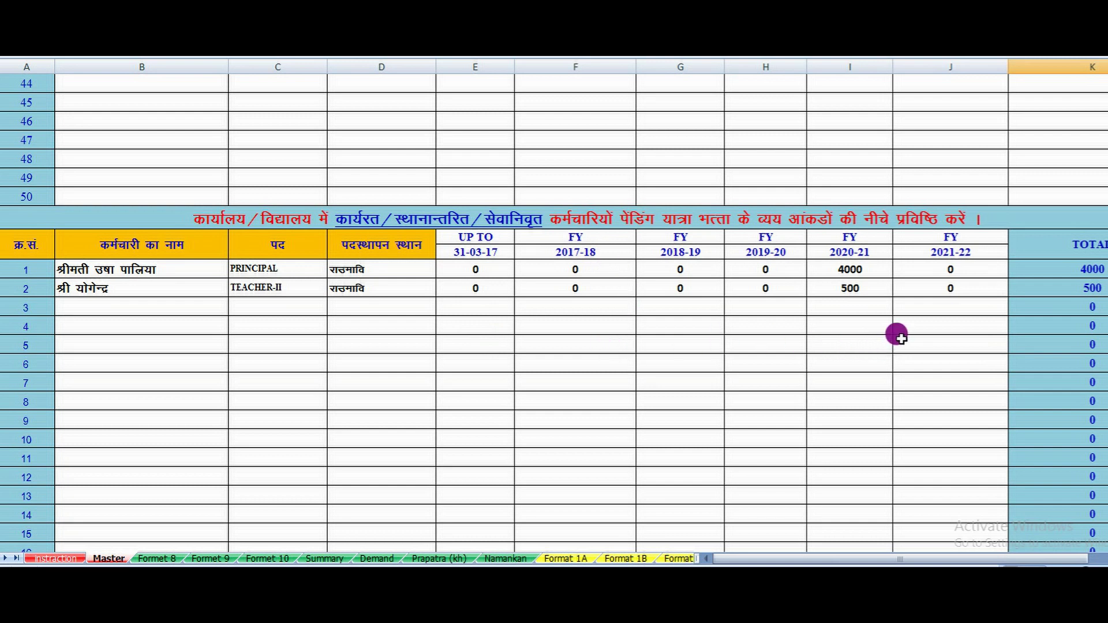
pyautogui.scroll(-12, 897, 334)
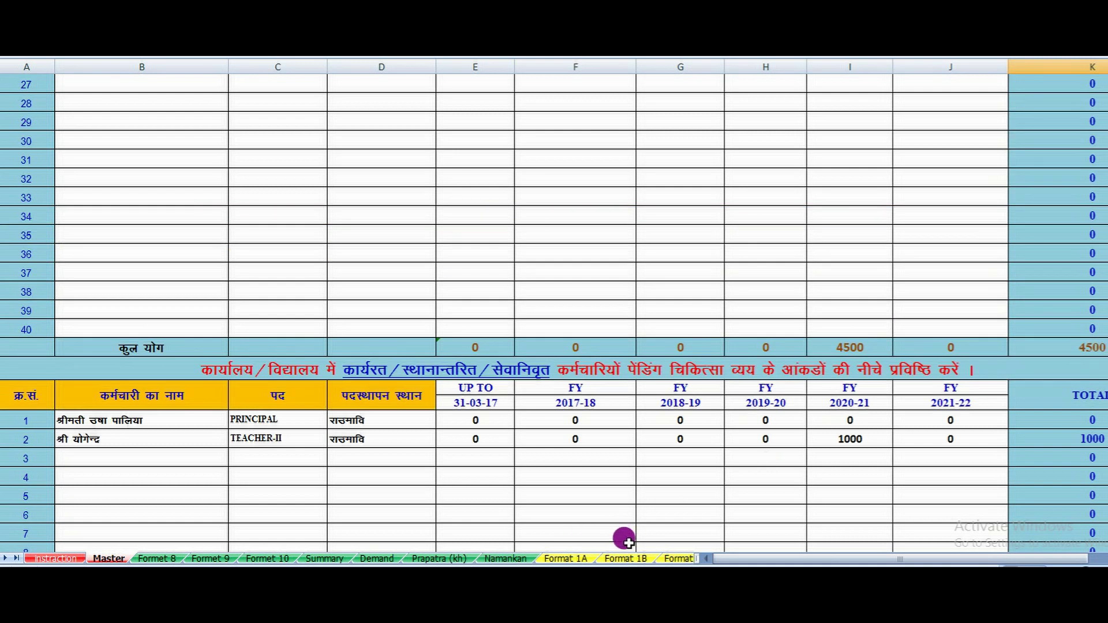
pyautogui.scroll(-4, 625, 536)
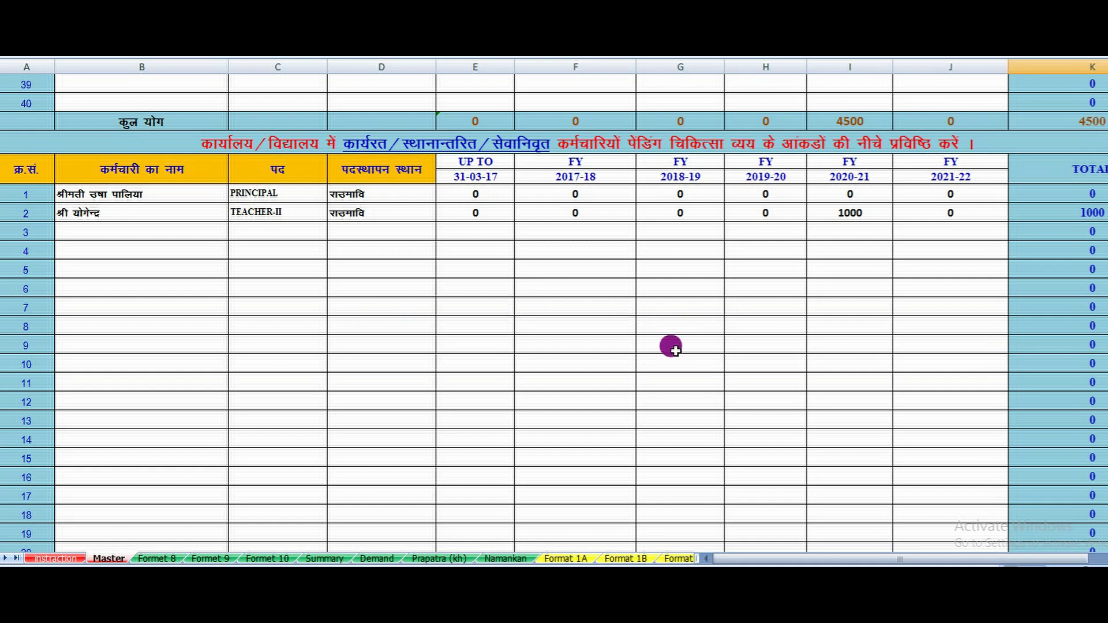
pyautogui.scroll(-15, 671, 346)
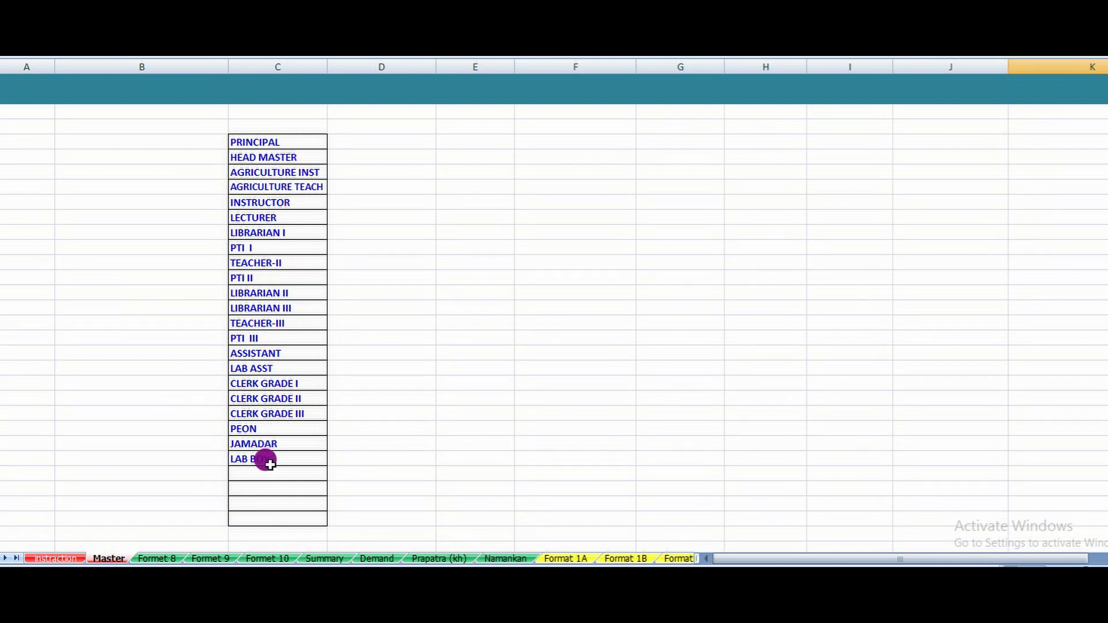
# - Return to the pending medical expense table and open the post options for its fifth row
pyautogui.scroll(15, 270, 464)
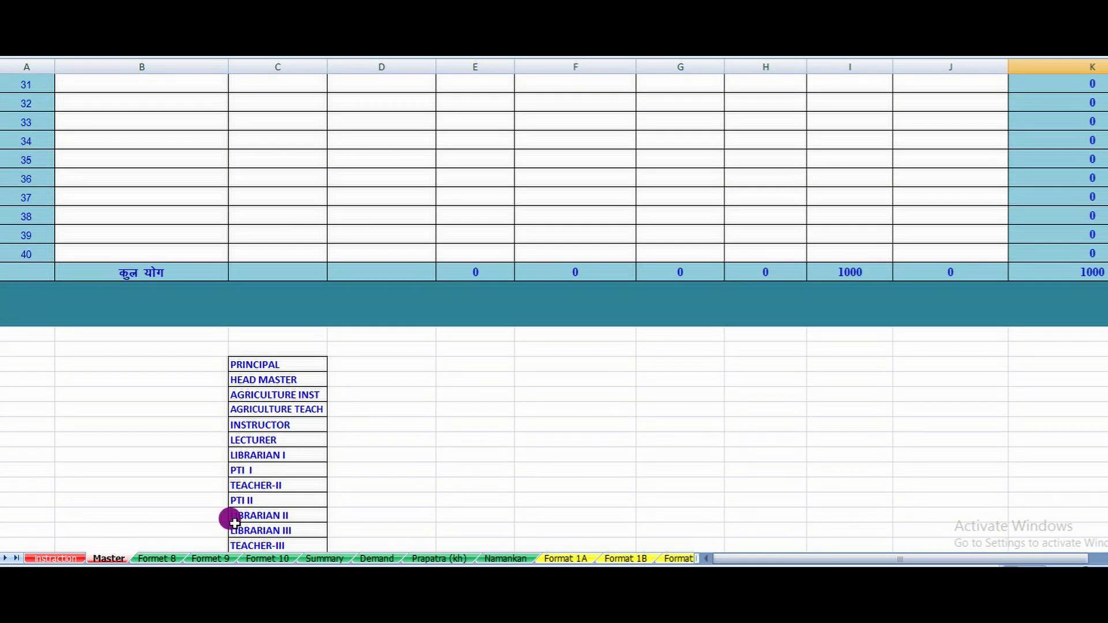
pyautogui.scroll(3, 244, 489)
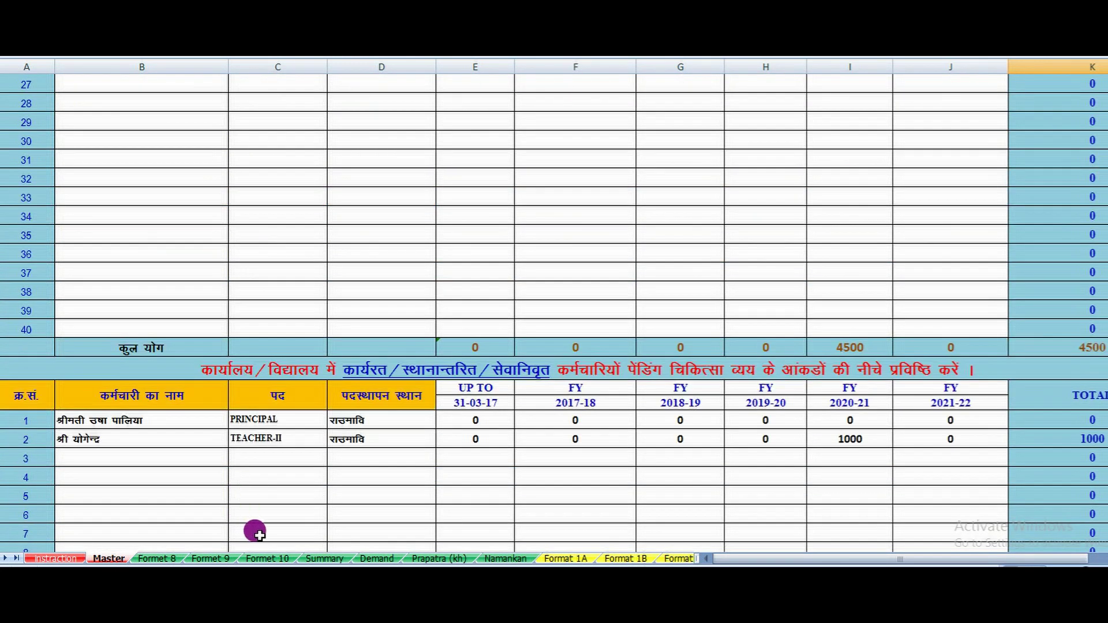
pyautogui.click(255, 494)
pyautogui.click(330, 498)
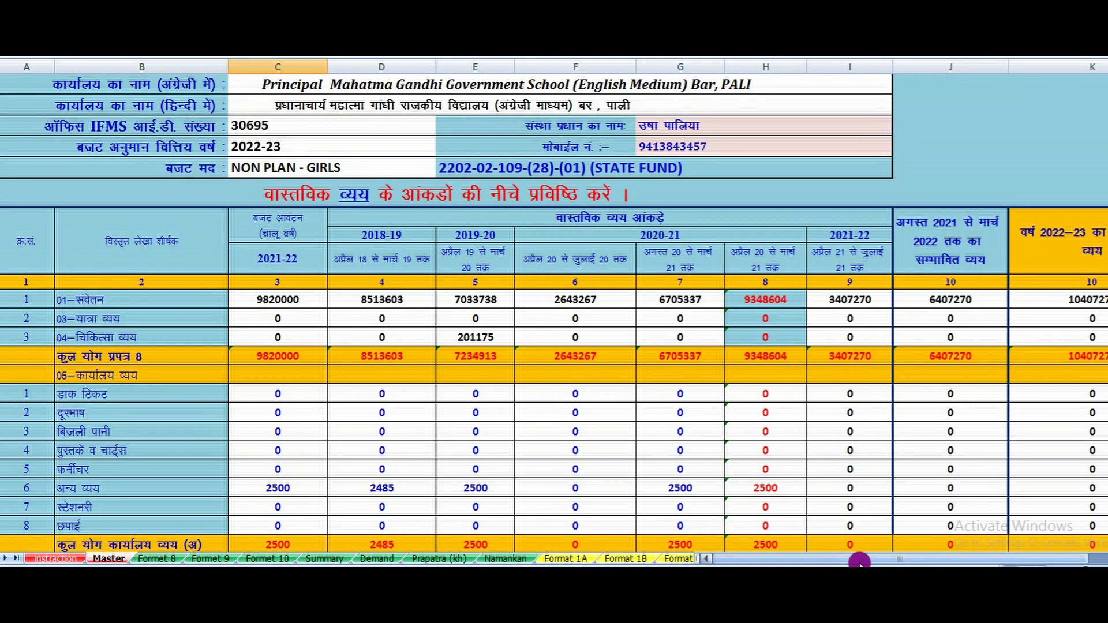
# - Set the budget head on the Master sheet to PLAN - GIRLS and select the linked budget code cell
pyautogui.click(289, 163)
pyautogui.click(442, 170)
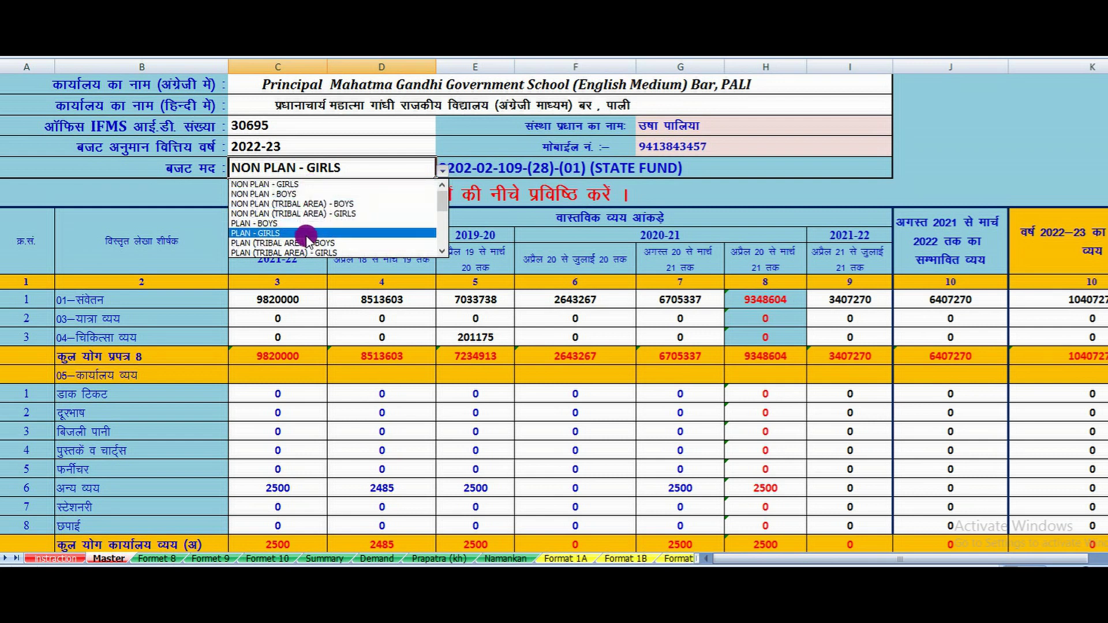
pyautogui.click(271, 234)
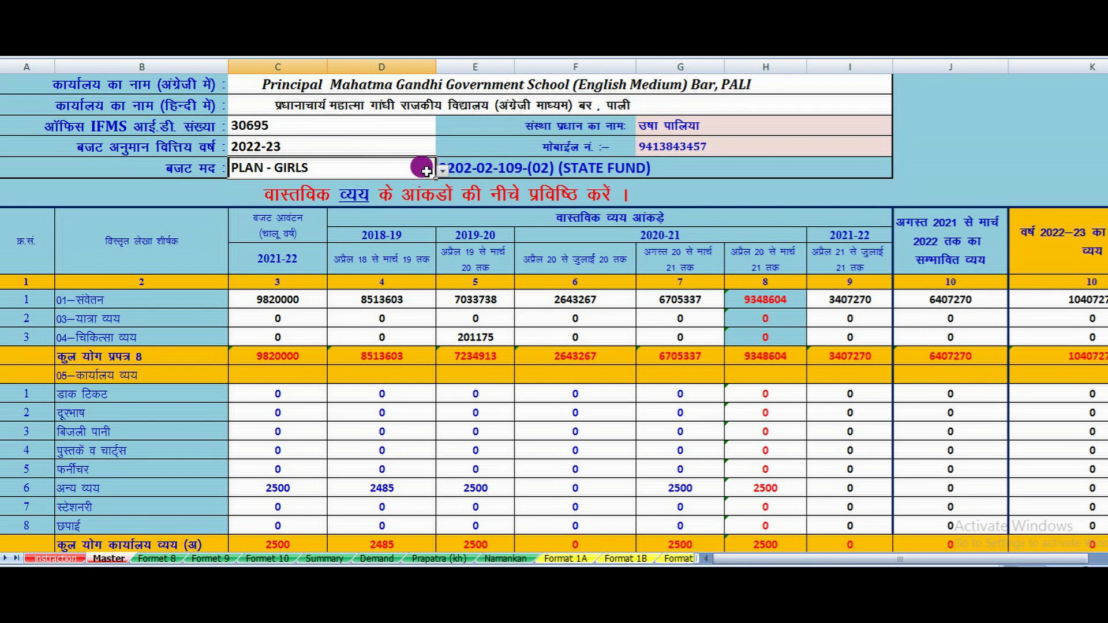
pyautogui.click(689, 170)
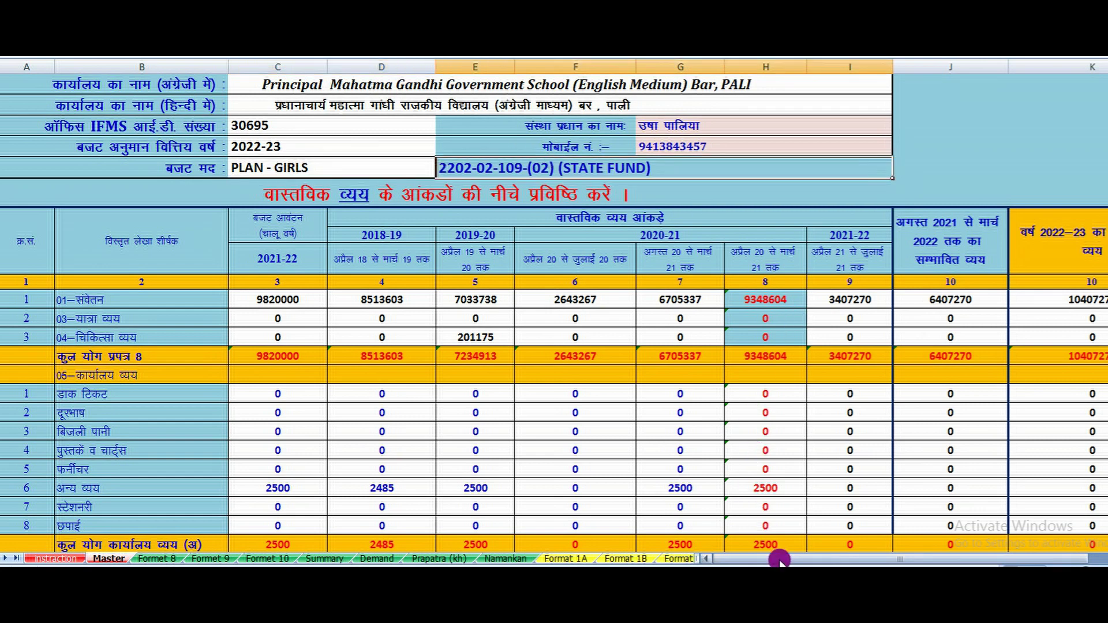
# - Examine the Budget Head reference list in columns Q to S of the Master sheet, then return to the entry area
pyautogui.moveTo(779, 559); pyautogui.dragTo(878, 548)
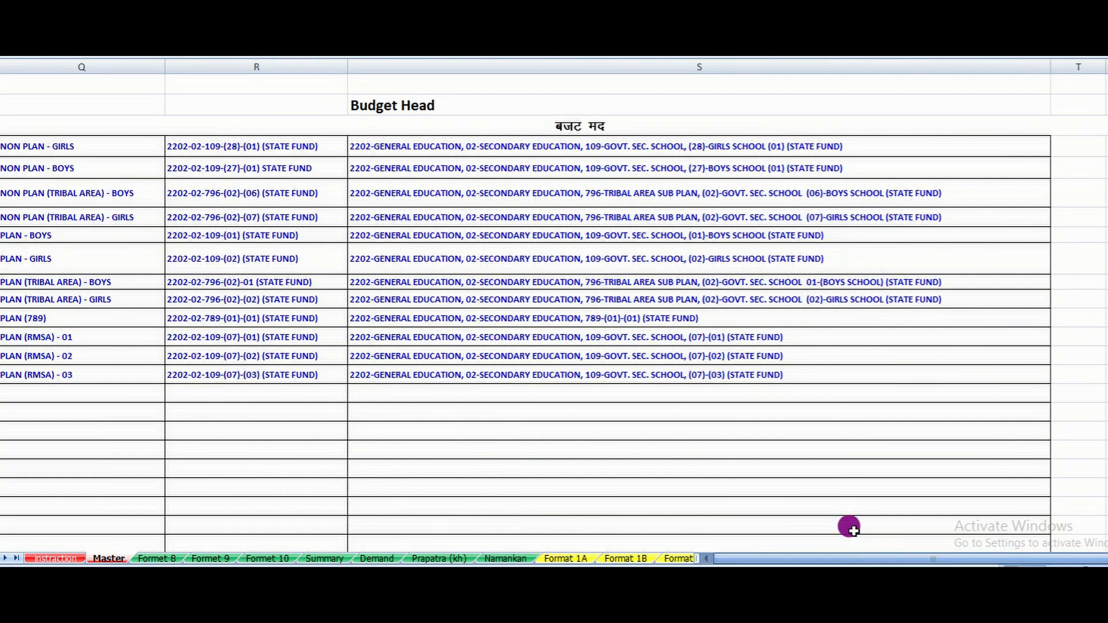
pyautogui.moveTo(774, 560); pyautogui.dragTo(774, 560)
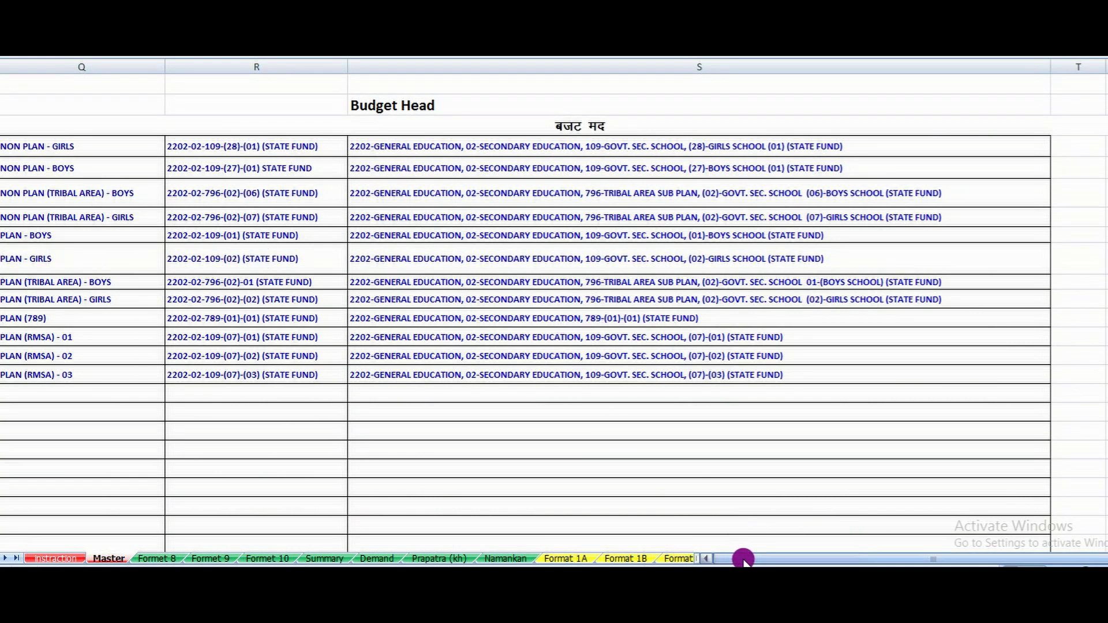
pyautogui.moveTo(742, 558); pyautogui.dragTo(768, 564)
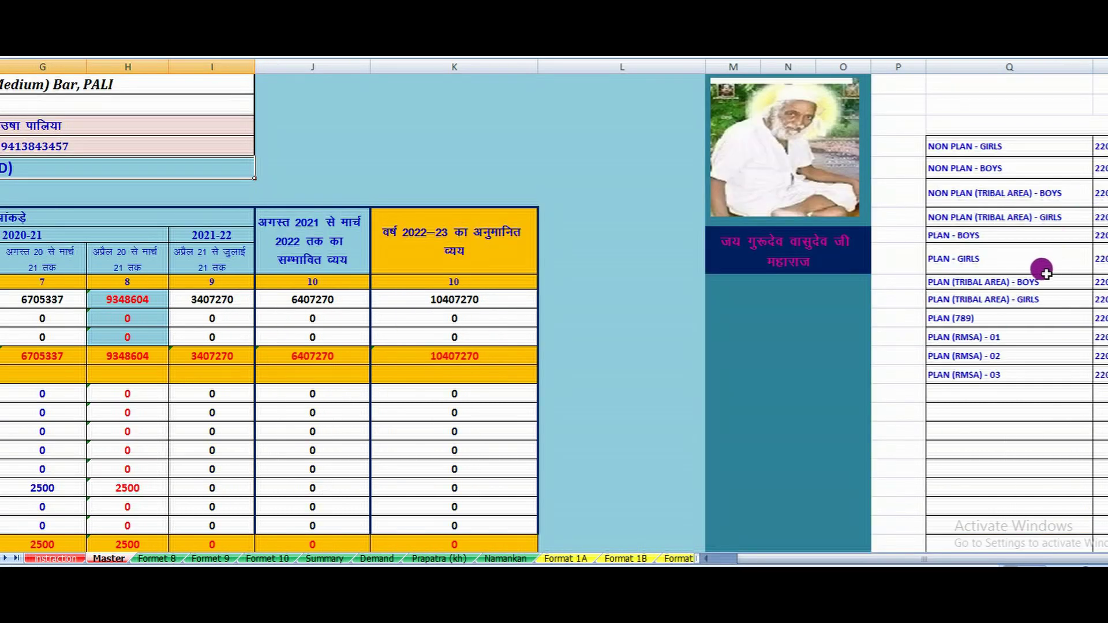
pyautogui.moveTo(960, 559); pyautogui.dragTo(993, 563)
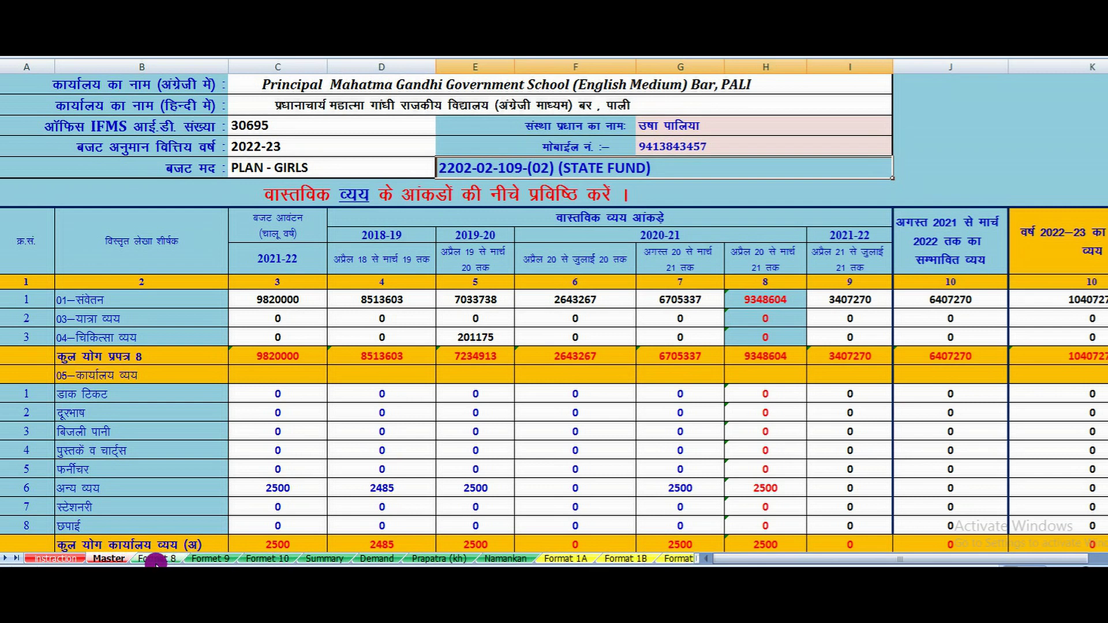
# - Examine the gazetted and non-gazetted salary estimates on the Formet 8 sheet
pyautogui.click(156, 559)
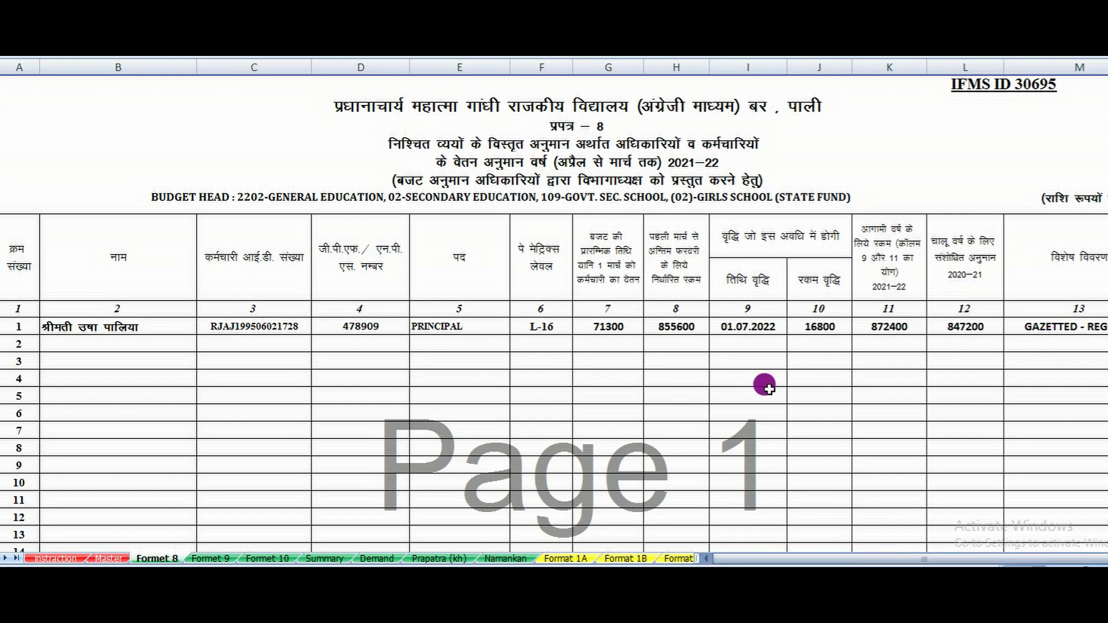
pyautogui.scroll(-6, 578, 409)
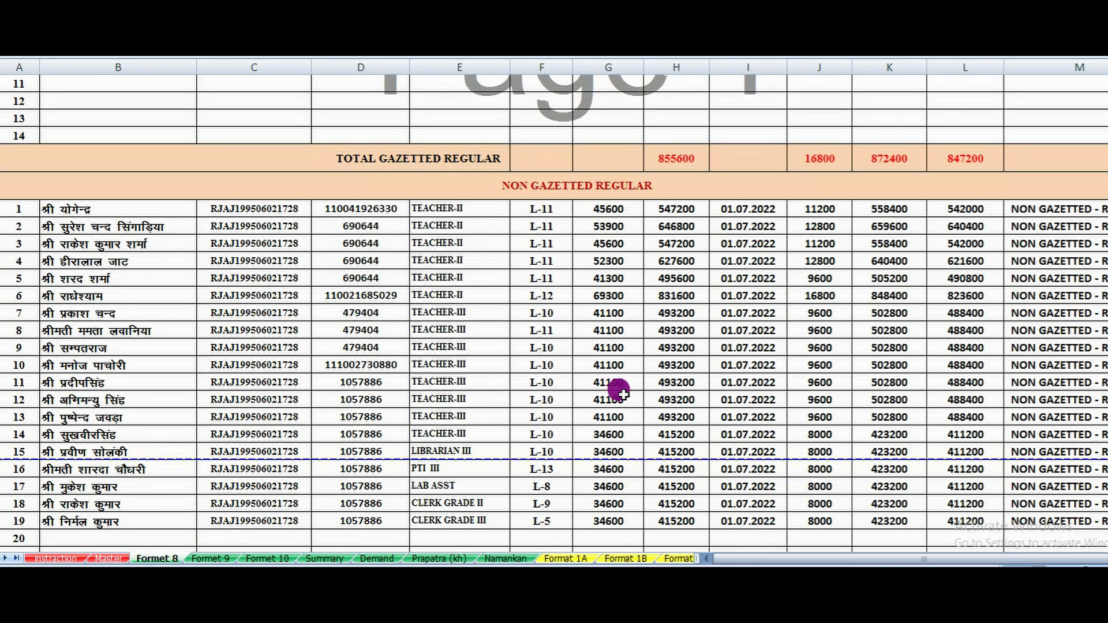
pyautogui.scroll(2, 620, 392)
# - Return to the Master sheet and check the gazetted/non-gazetted classification in column K of the employee table
pyautogui.hotkey('ctrl', 'pageup')
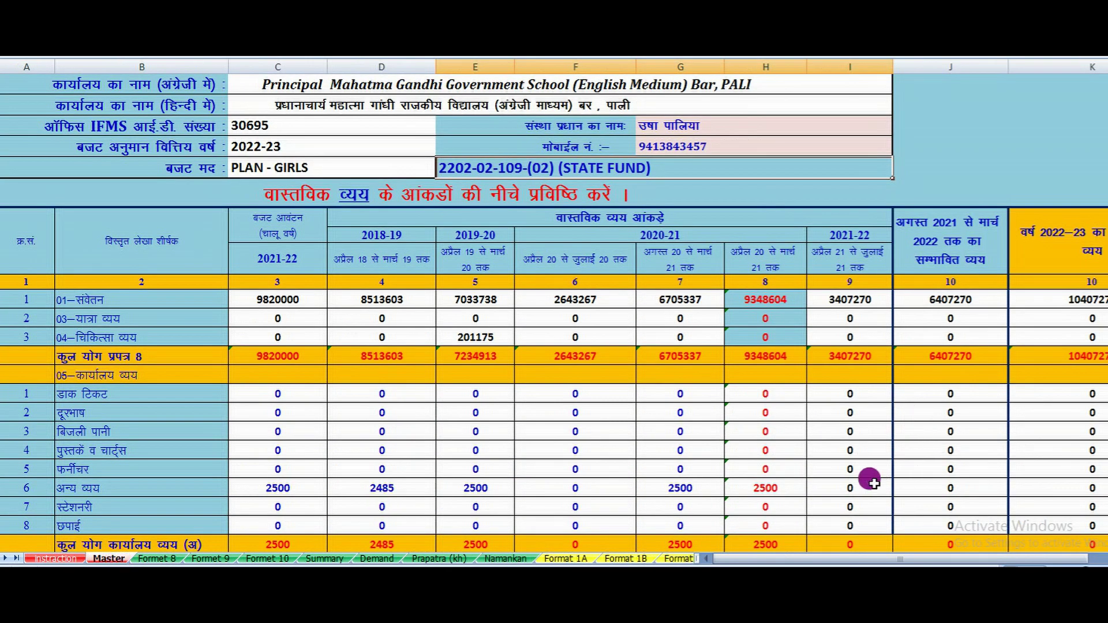
pyautogui.scroll(-2, 874, 488)
pyautogui.scroll(-5, 875, 487)
pyautogui.moveTo(864, 558)
pyautogui.mouseDown()
pyautogui.moveTo(894, 559)
pyautogui.moveTo(878, 559)
pyautogui.mouseUp()
pyautogui.scroll(-2, 808, 507)
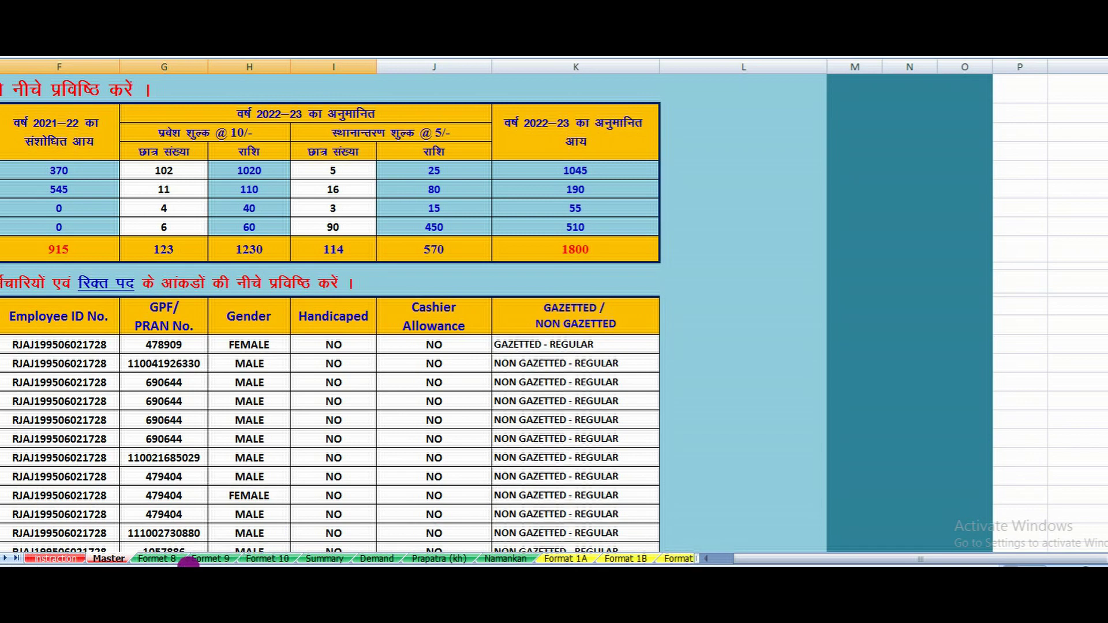
# - Check the non-gazetted regular employee rows and the gazetted total on the Formet 8 sheet again
pyautogui.click(156, 559)
pyautogui.scroll(-3, 555, 456)
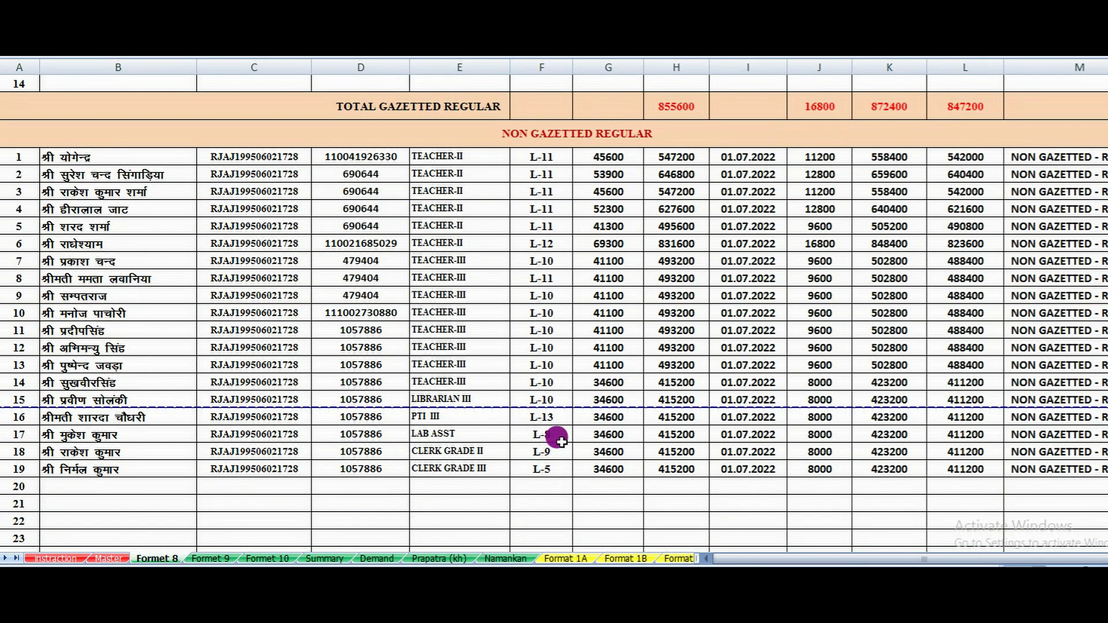
pyautogui.scroll(5, 555, 456)
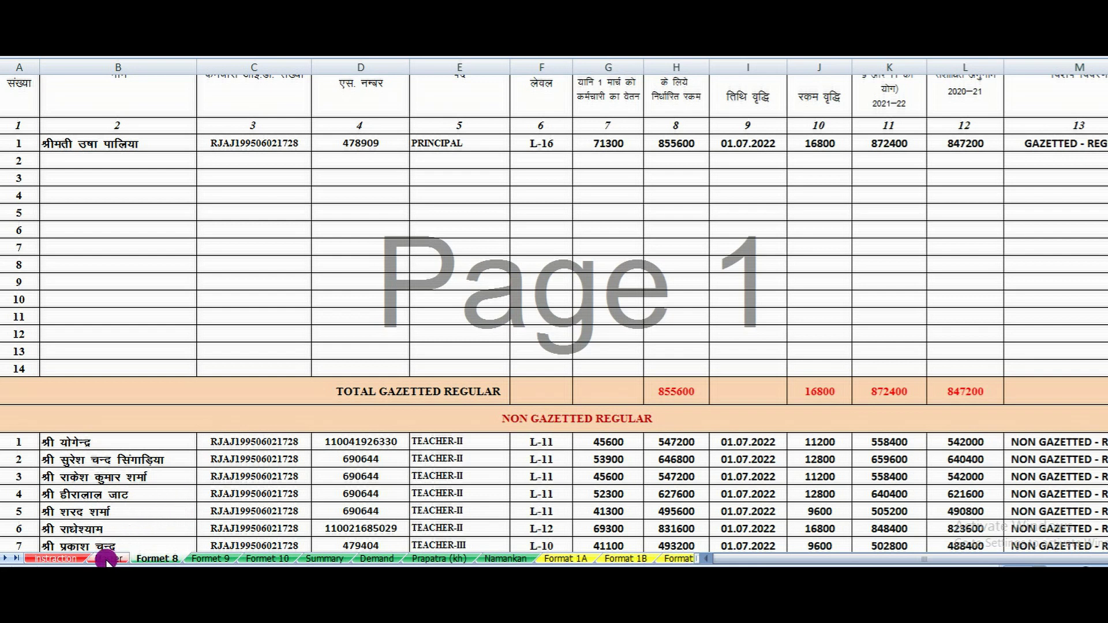
# - Read the notes on the instraction sheet about adding heads or posts, the Hindi font and downloading Format-8
pyautogui.click(107, 558)
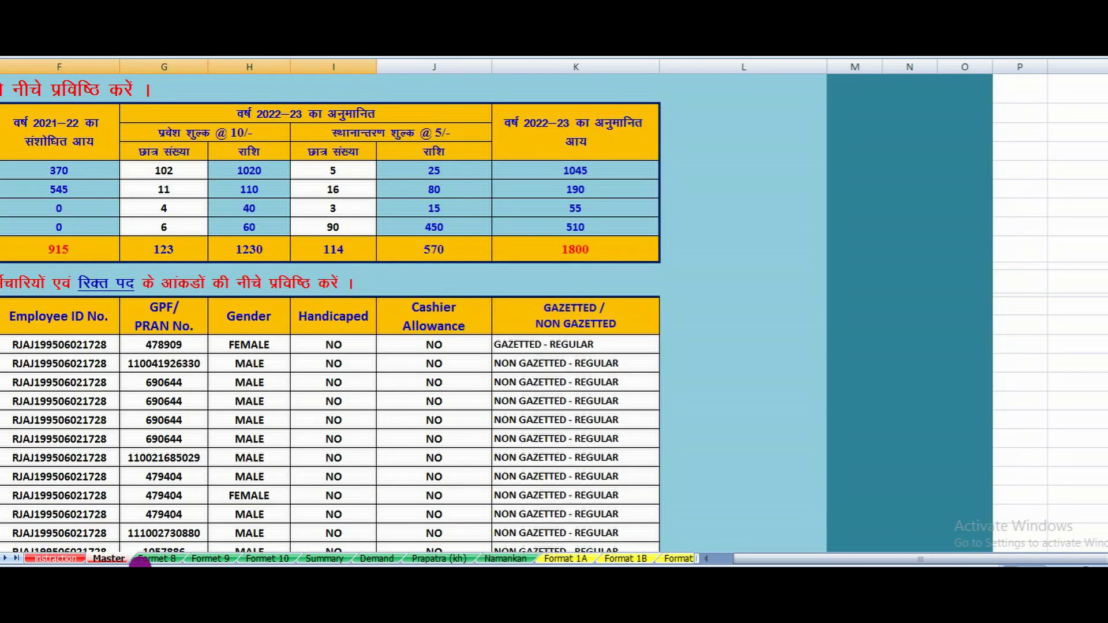
pyautogui.click(58, 559)
pyautogui.scroll(-6, 470, 381)
pyautogui.scroll(2, 141, 408)
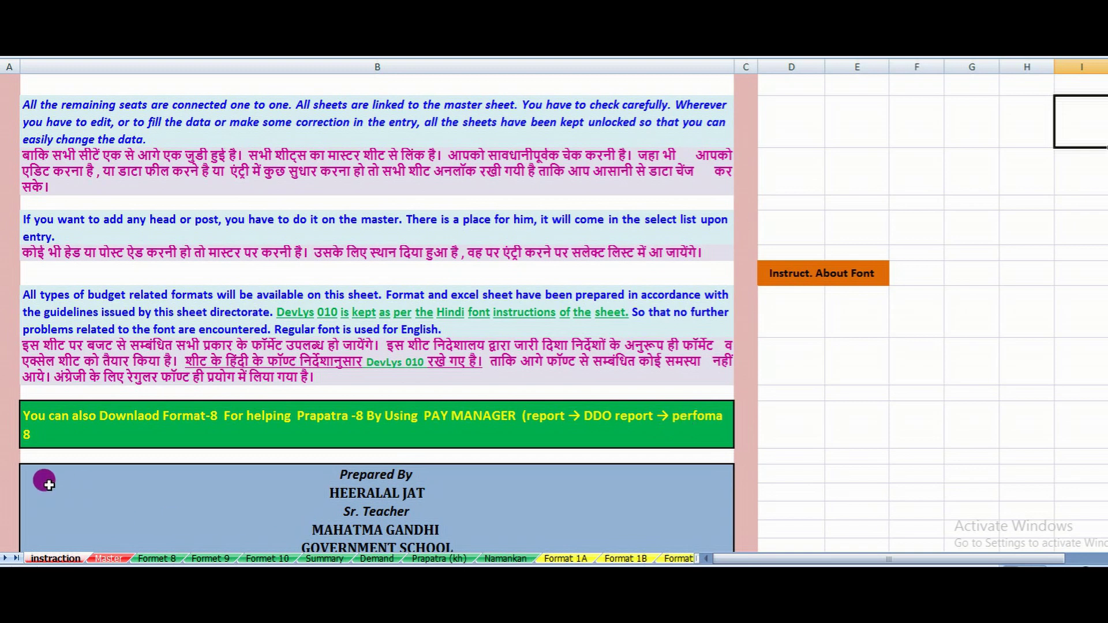
# - Open the Formet 9 sheet to view the detailed expenditure budget estimate
pyautogui.click(228, 559)
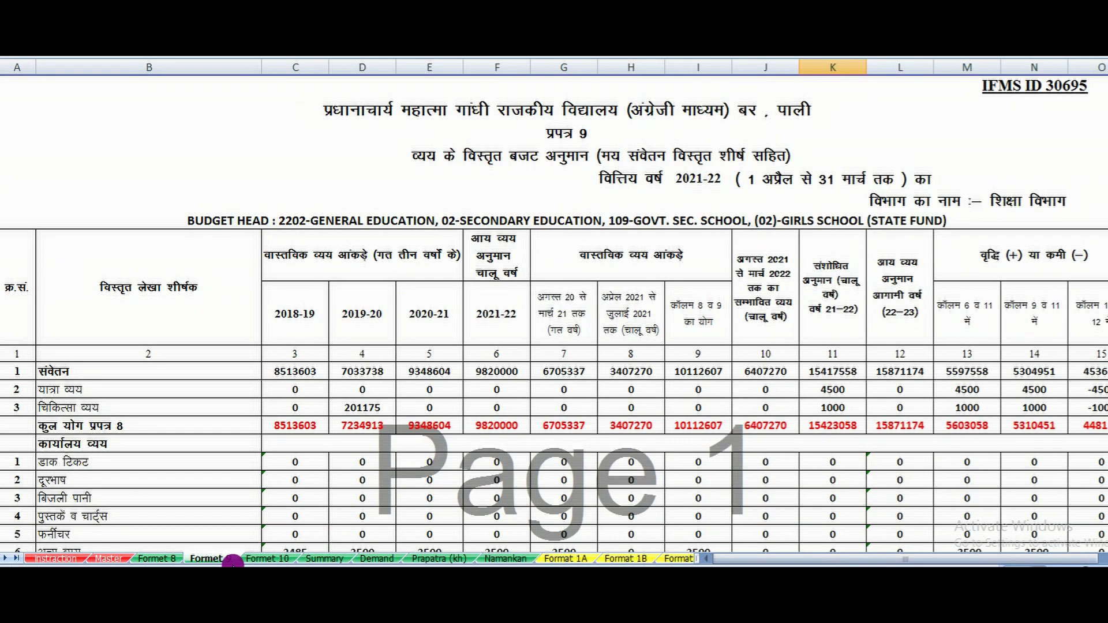